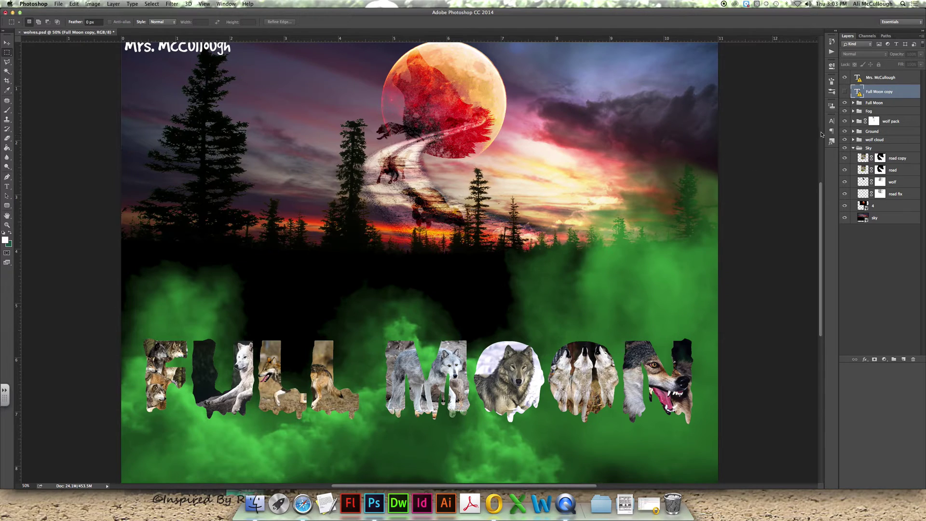
Move the Full Moon group below the Fog group, hide it, and show the Full Moon copy text layer.
{"action": "left_click", "coordinate": [871, 103]}
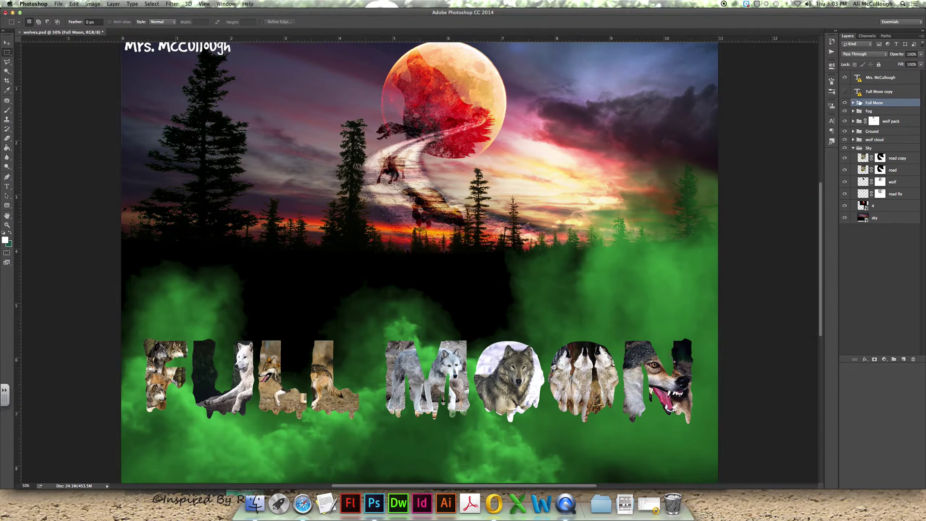
{"action": "left_click_drag", "start_coordinate": [878, 105], "coordinate": [877, 117]}
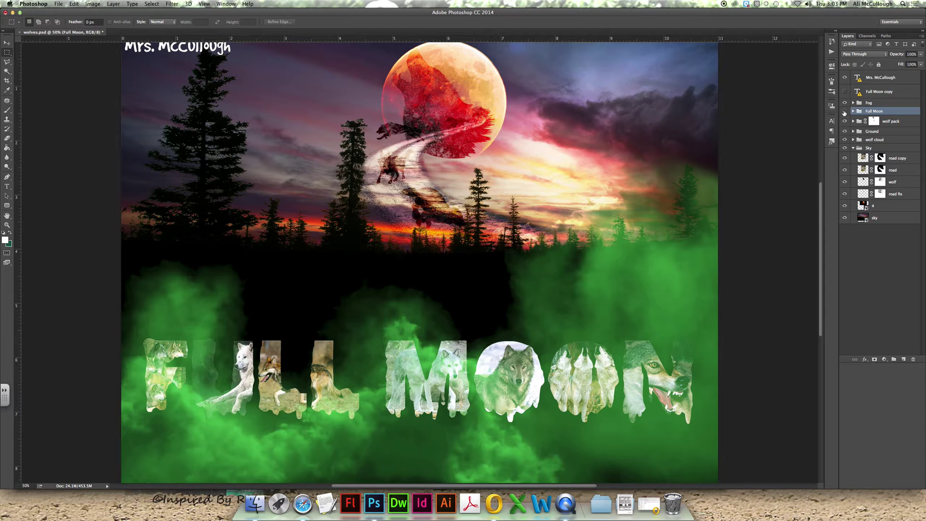
{"action": "left_click", "coordinate": [844, 112]}
{"action": "left_click", "coordinate": [845, 92]}
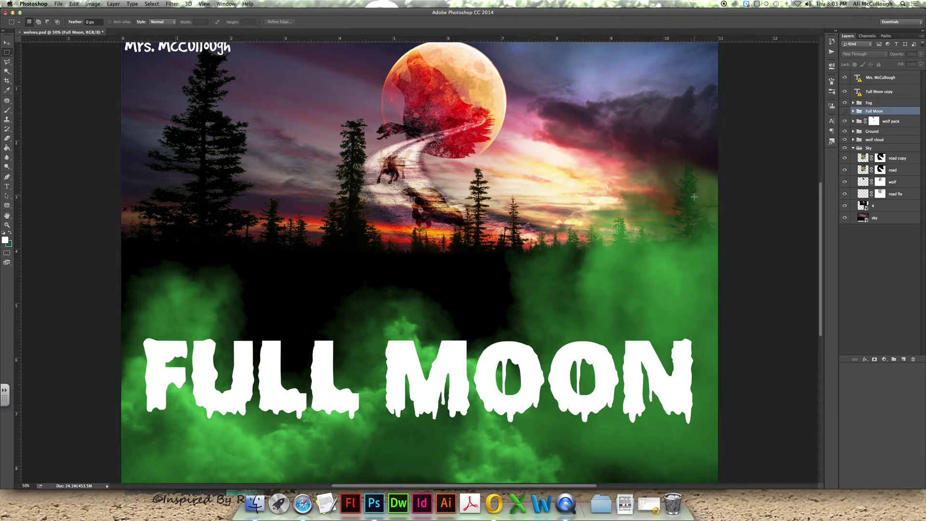
Switch to Safari and browse dafont's Halloween fonts, viewing the Jack Lantern BB and Tango Macabre character sets.
{"action": "left_click", "coordinate": [303, 505]}
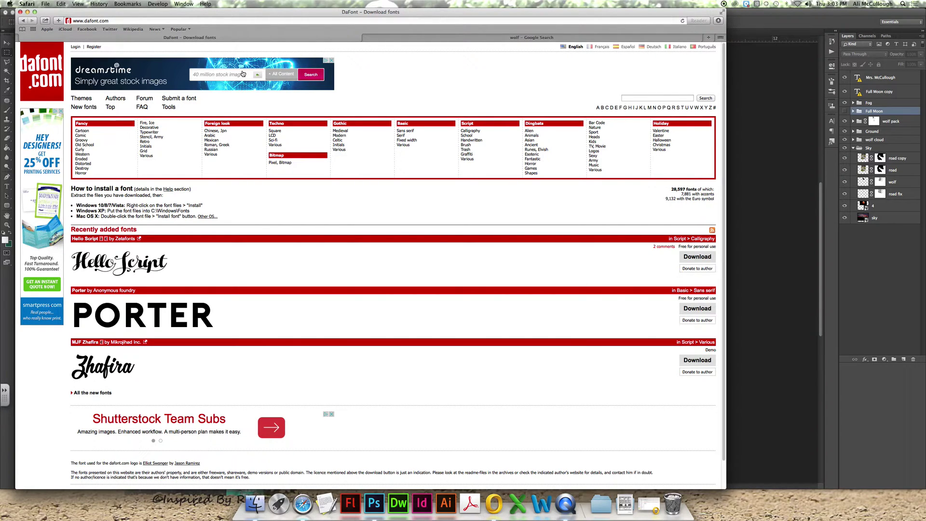
{"action": "left_click", "coordinate": [663, 141]}
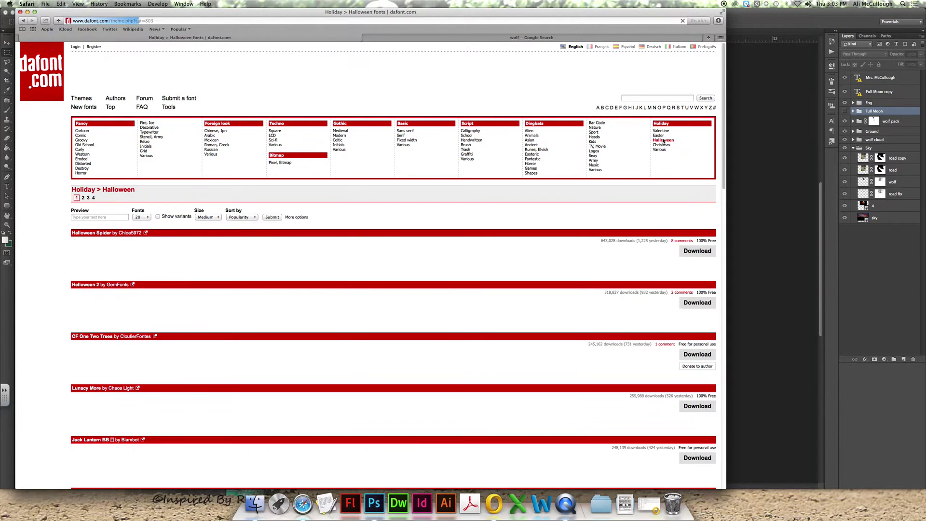
{"action": "left_click_drag", "start_coordinate": [721, 88], "coordinate": [591, 151]}
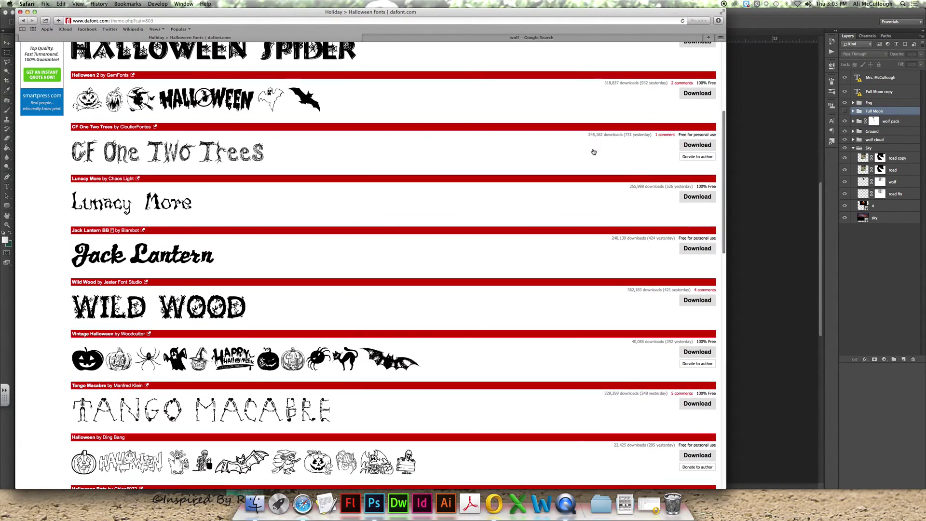
{"action": "left_click", "coordinate": [151, 241]}
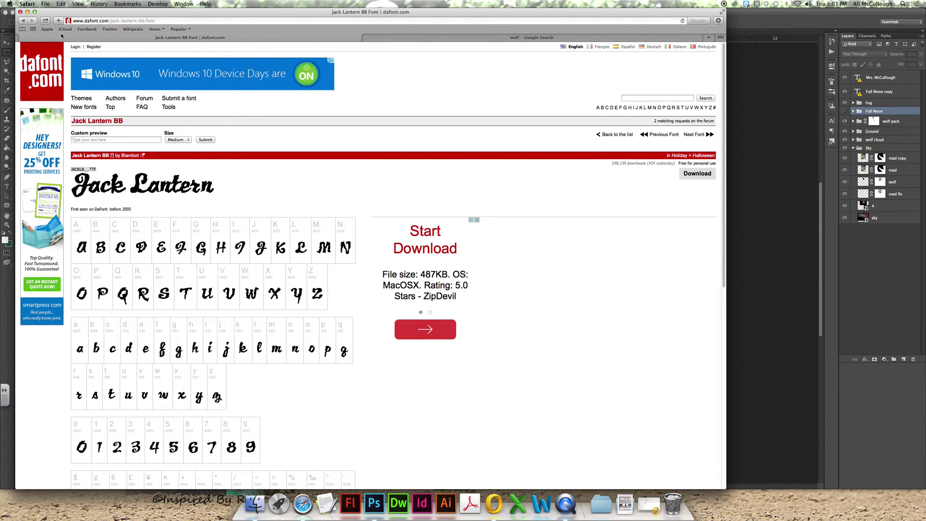
{"action": "left_click", "coordinate": [23, 21]}
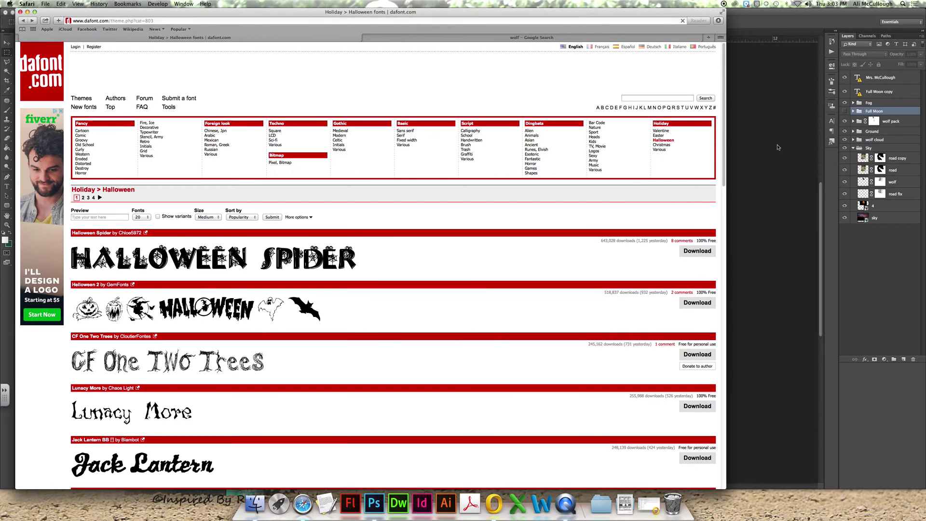
{"action": "scroll", "coordinate": [725, 139], "scroll_direction": "down", "scroll_amount": 10}
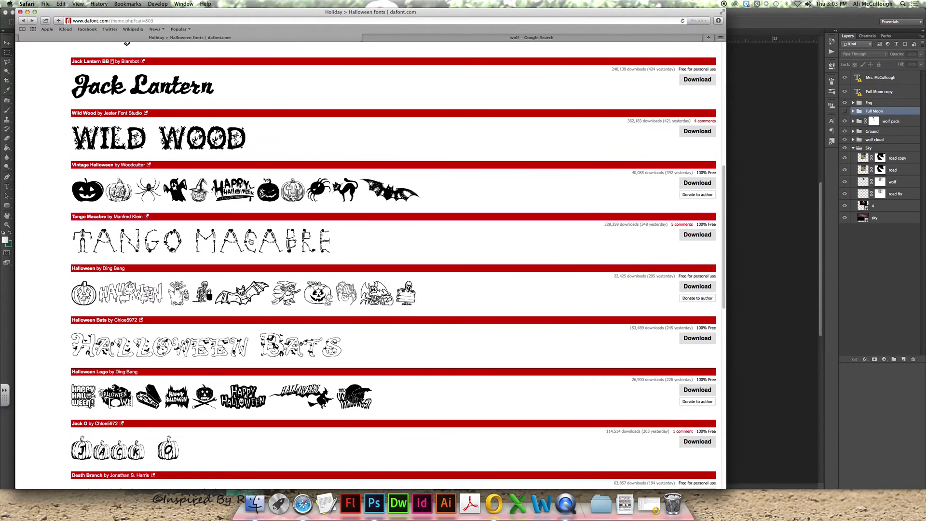
{"action": "left_click", "coordinate": [242, 246]}
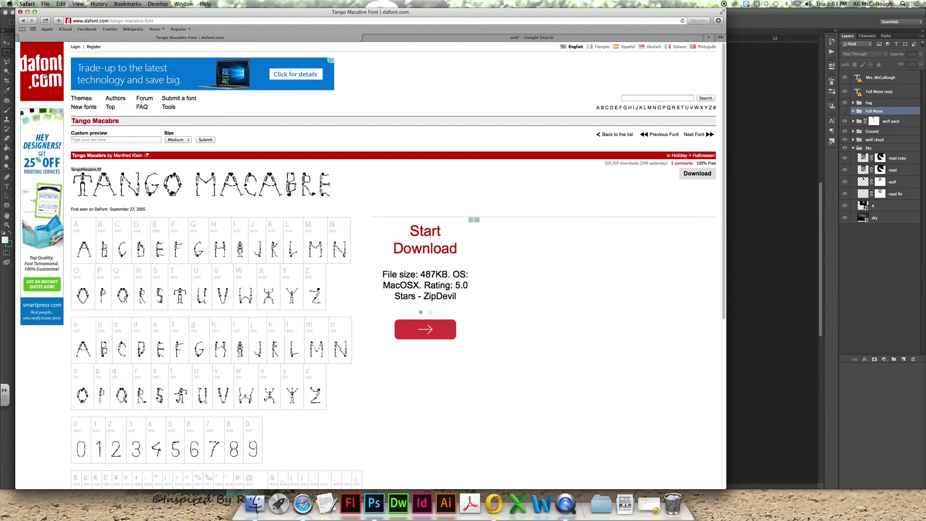
{"action": "left_click", "coordinate": [21, 20]}
{"action": "left_click_drag", "start_coordinate": [723, 101], "coordinate": [756, 98]}
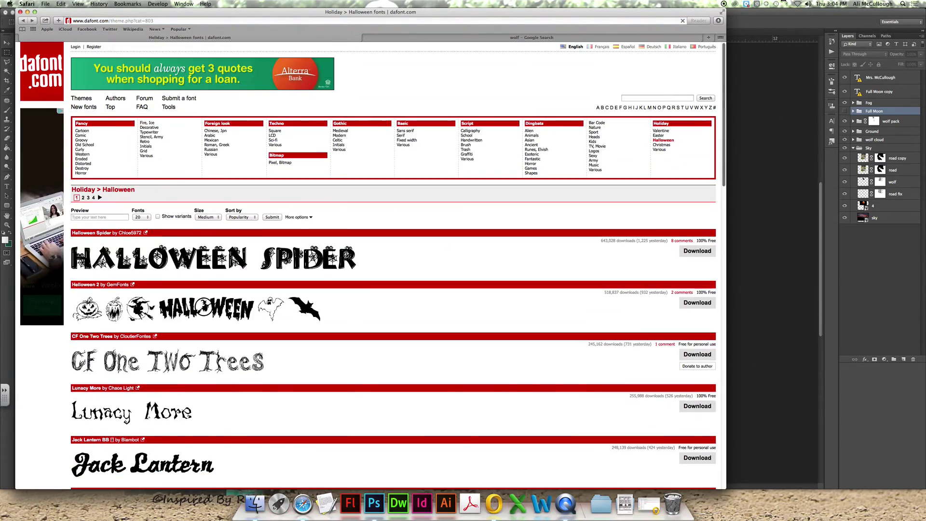
Download the Scary Halloween font from dafont's Horror category and open the scary_halloween_font folder.
{"action": "left_click", "coordinate": [81, 173]}
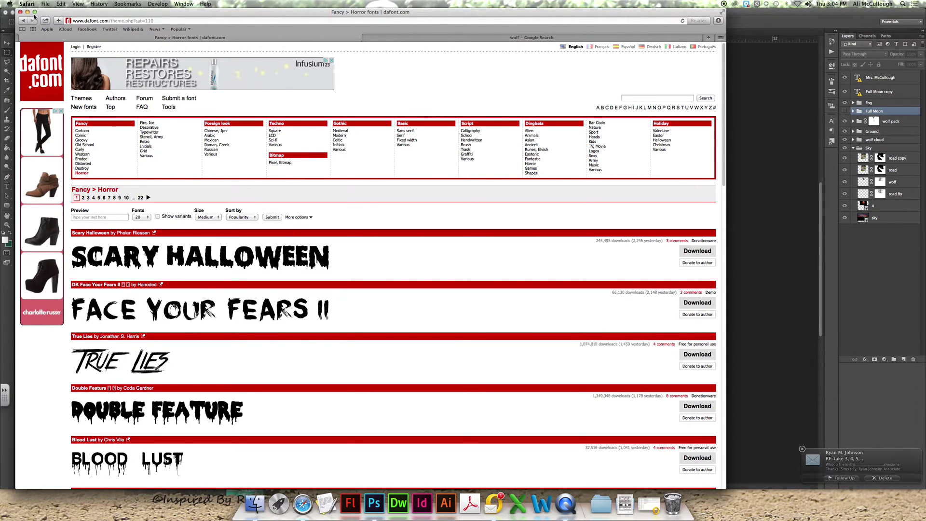
{"action": "left_click", "coordinate": [686, 251]}
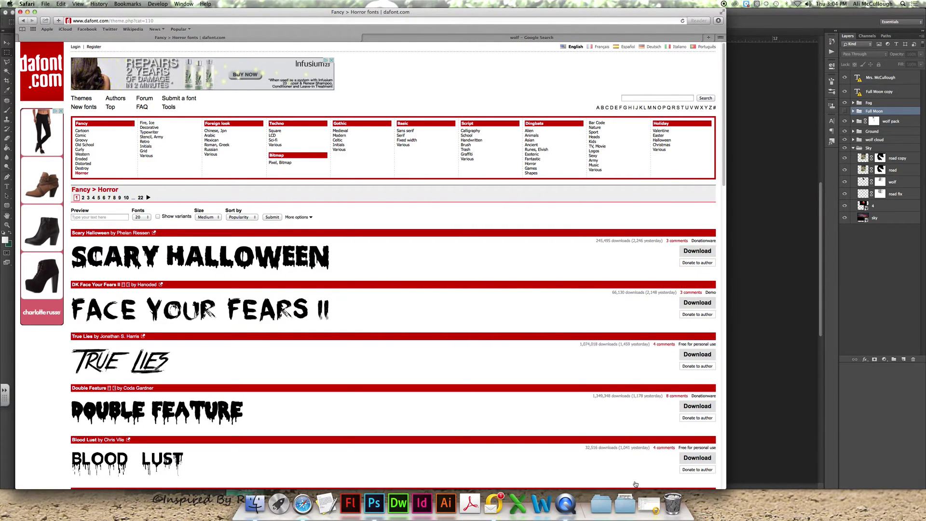
{"action": "left_click", "coordinate": [628, 508]}
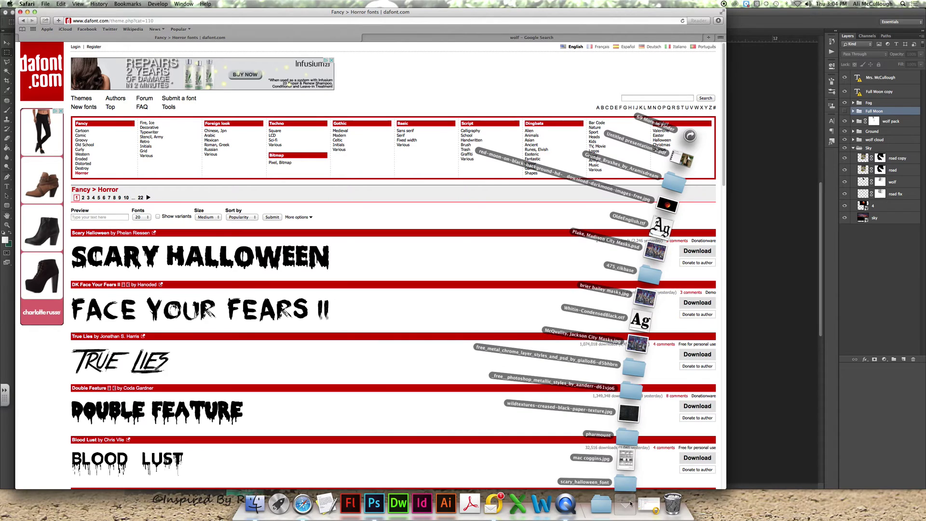
{"action": "left_click", "coordinate": [625, 483]}
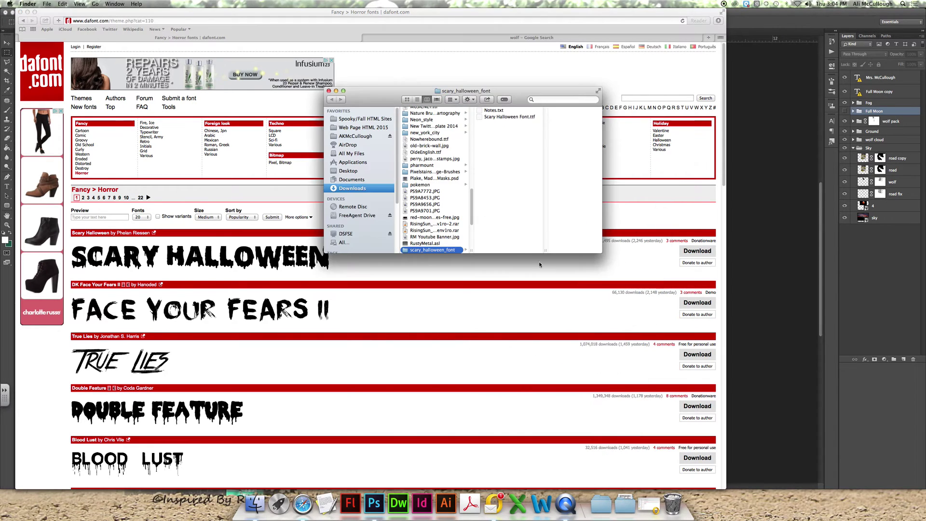
Install the font from the file Scary Halloween Font.ttf.
{"action": "left_click", "coordinate": [527, 118]}
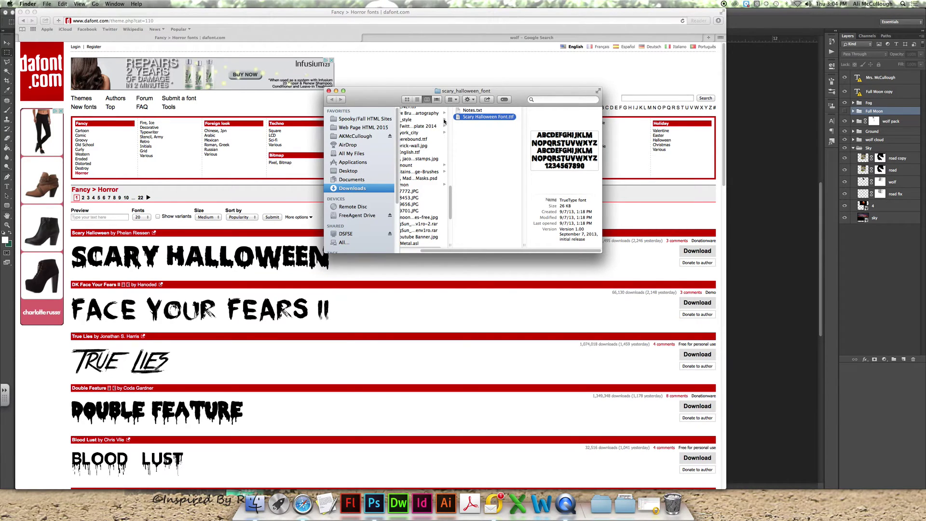
{"action": "double_click", "coordinate": [464, 117]}
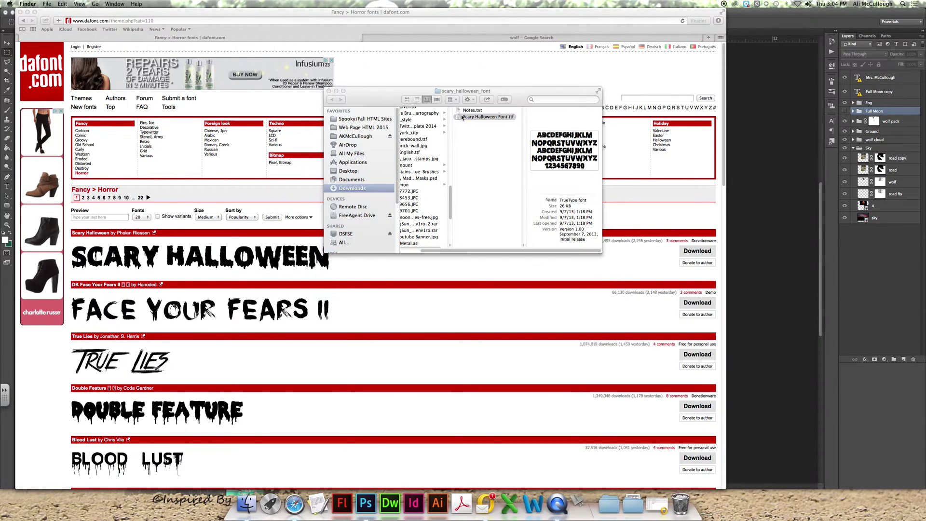
{"action": "left_click", "coordinate": [219, 329]}
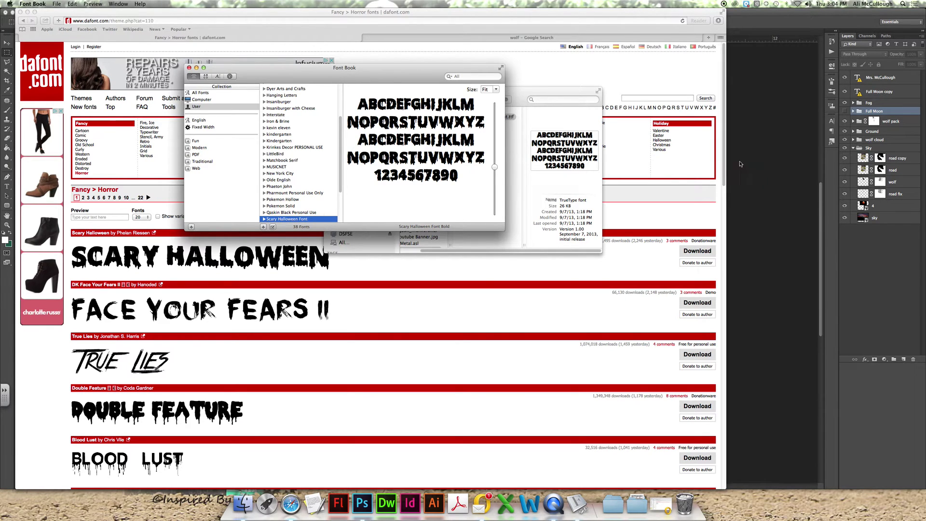
Return to Photoshop and look through the fonts available for the Type tool.
{"action": "key", "text": "super+Tab"}
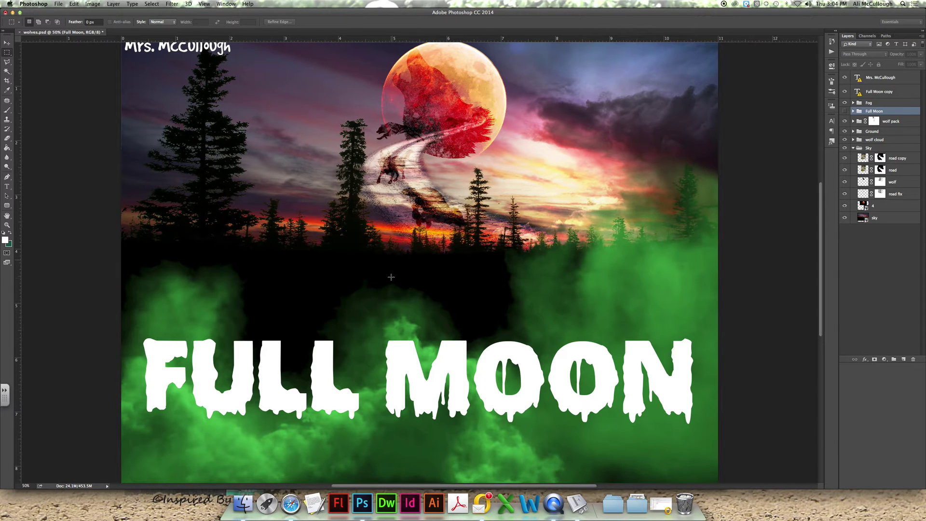
{"action": "key", "text": "t"}
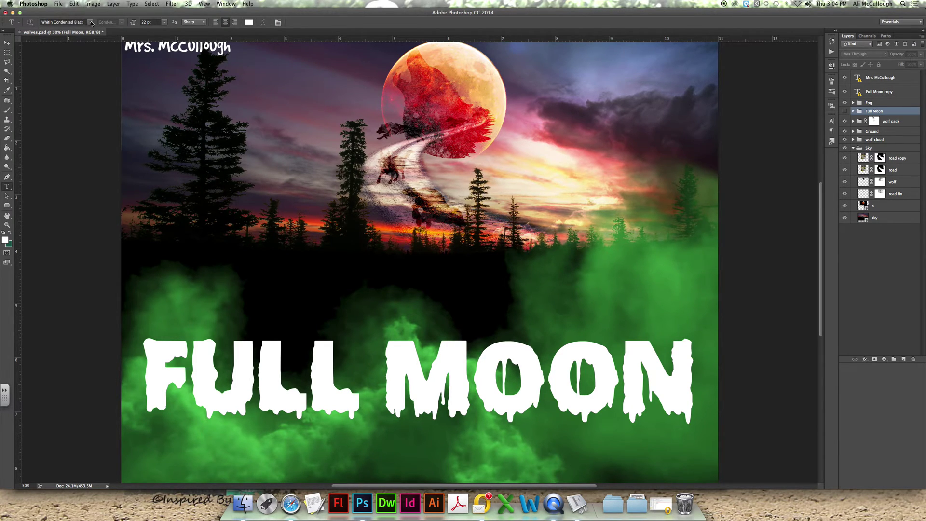
{"action": "left_click", "coordinate": [91, 23]}
{"action": "left_click", "coordinate": [91, 23]}
Switch to Safari's wolf image search and open the full-size picture of the dark wolf lying in snow.
{"action": "left_click", "coordinate": [291, 504]}
{"action": "left_click", "coordinate": [559, 38]}
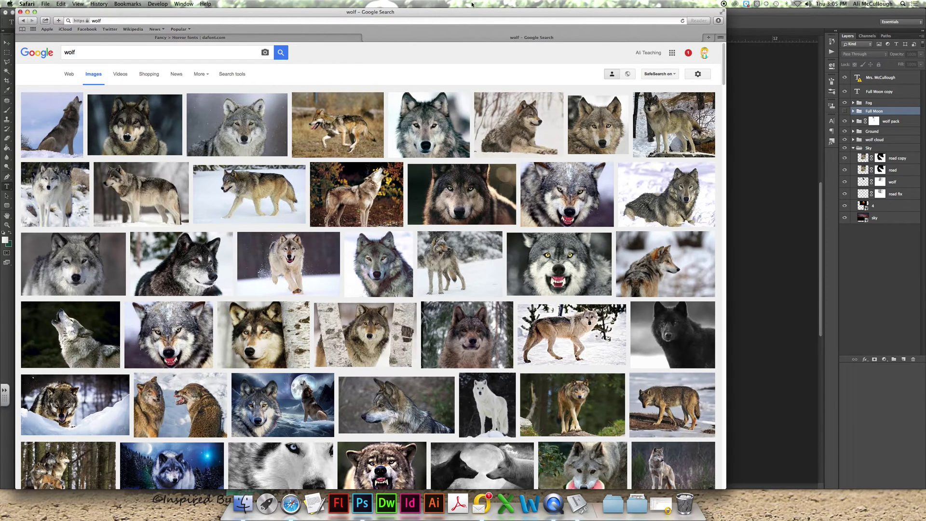
{"action": "left_click_drag", "start_coordinate": [387, 18], "coordinate": [813, 7]}
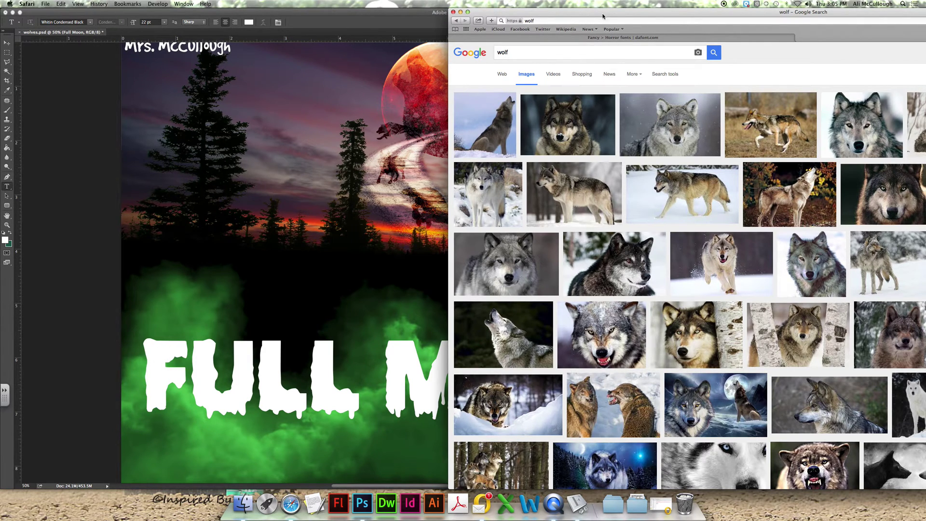
{"action": "left_click_drag", "start_coordinate": [627, 9], "coordinate": [280, 2]}
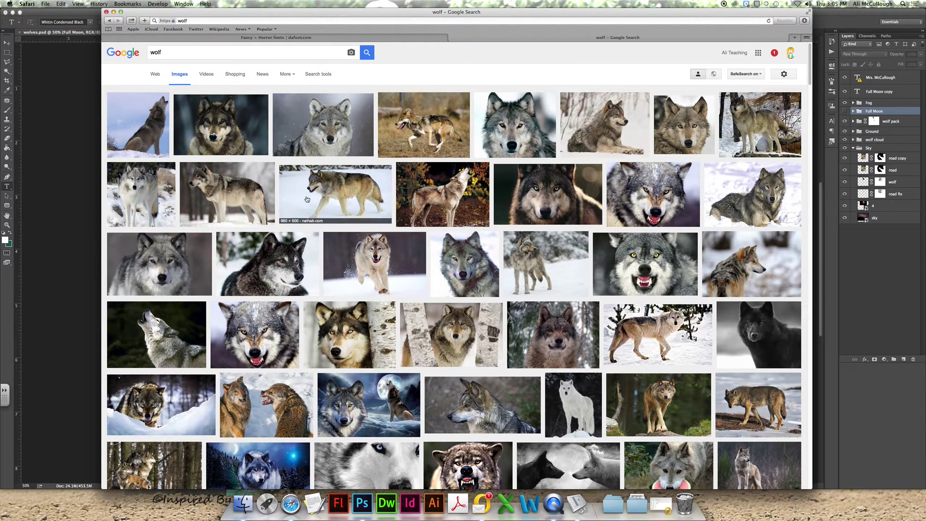
{"action": "left_click", "coordinate": [278, 256]}
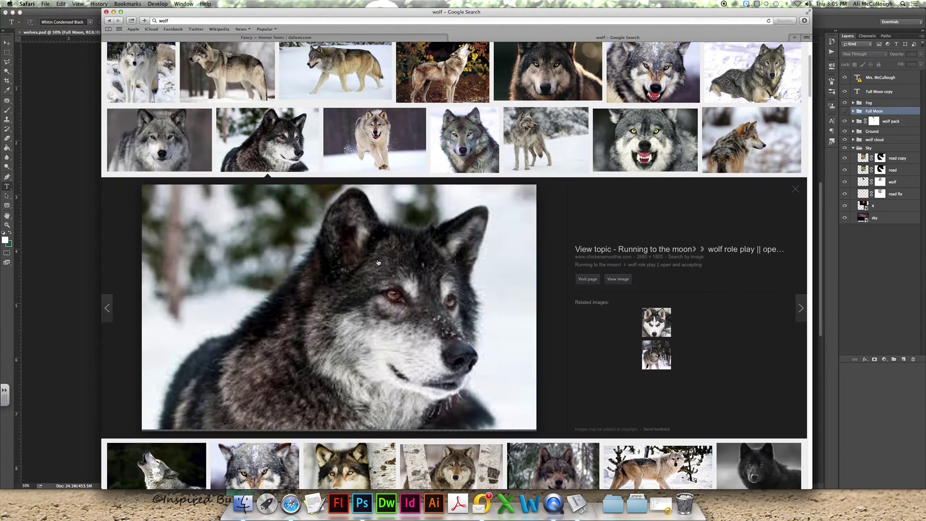
{"action": "left_click", "coordinate": [615, 286]}
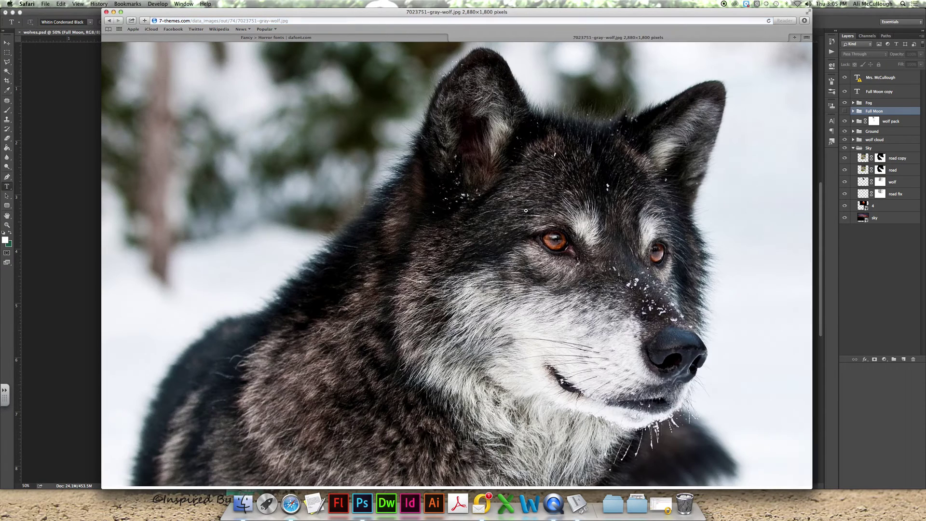
Bring the wolf picture from the browser into wolves.psd and move it toward the middle of the poster.
{"action": "left_click_drag", "start_coordinate": [431, 17], "coordinate": [775, 17]}
{"action": "left_click_drag", "start_coordinate": [529, 128], "coordinate": [313, 183]}
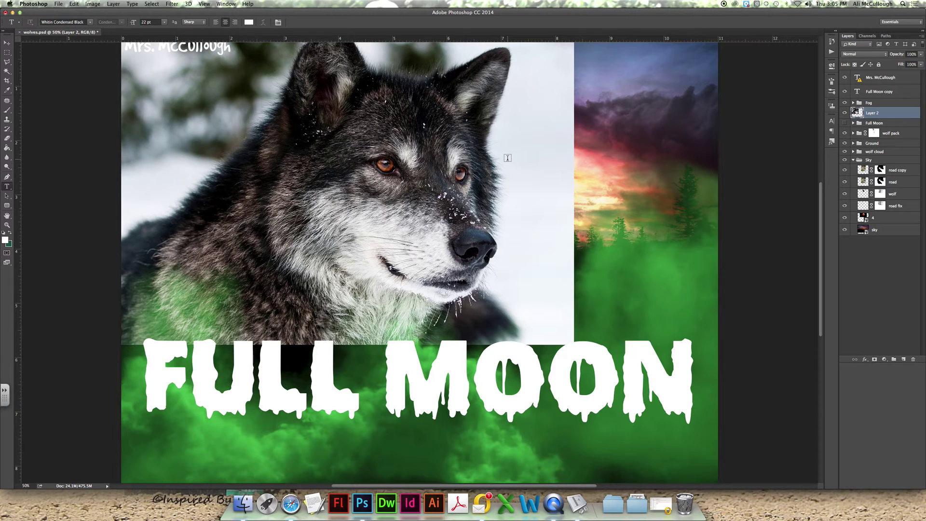
{"action": "key", "text": "v"}
{"action": "left_click_drag", "start_coordinate": [443, 172], "coordinate": [550, 210]}
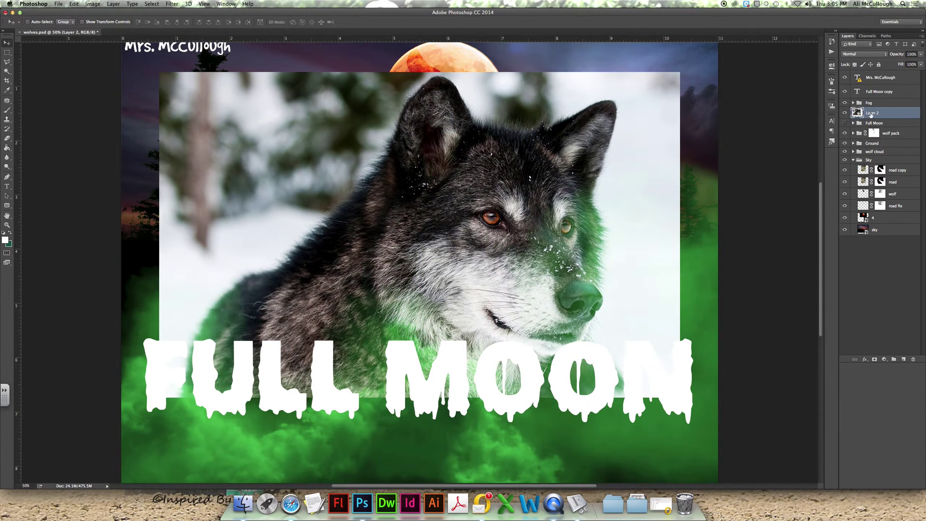
Rename the wolf picture's layer as F and place it directly above the Full Moon copy text layer.
{"action": "double_click", "coordinate": [871, 114]}
{"action": "type", "text": "f"}
{"action": "key", "text": "Return"}
{"action": "left_click_drag", "start_coordinate": [871, 114], "coordinate": [869, 91]}
{"action": "left_click", "coordinate": [845, 91]}
{"action": "left_click", "coordinate": [845, 91]}
{"action": "left_click", "coordinate": [845, 91]}
{"action": "left_click", "coordinate": [846, 91]}
{"action": "left_click", "coordinate": [846, 91]}
{"action": "left_click", "coordinate": [846, 91]}
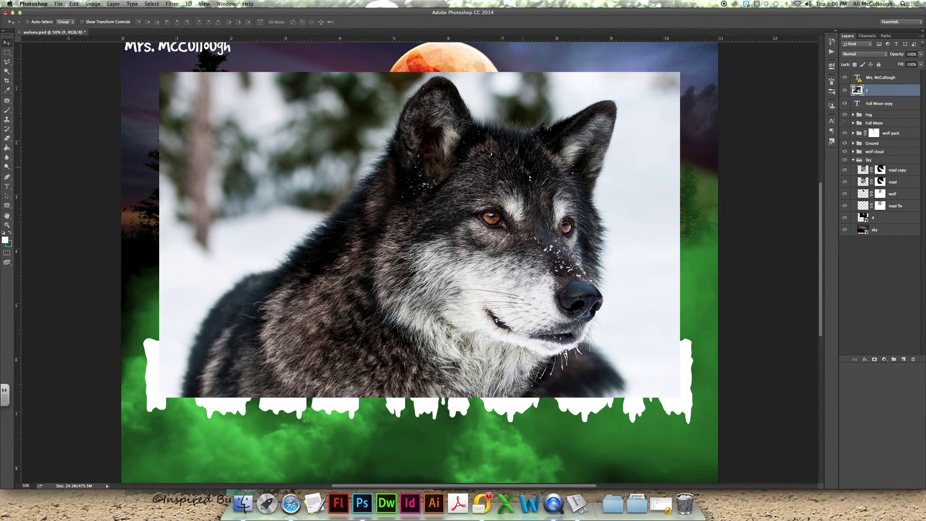
Shift the wolf picture slightly up the poster and set the F layer's opacity to 60%.
{"action": "left_click_drag", "start_coordinate": [511, 205], "coordinate": [539, 166]}
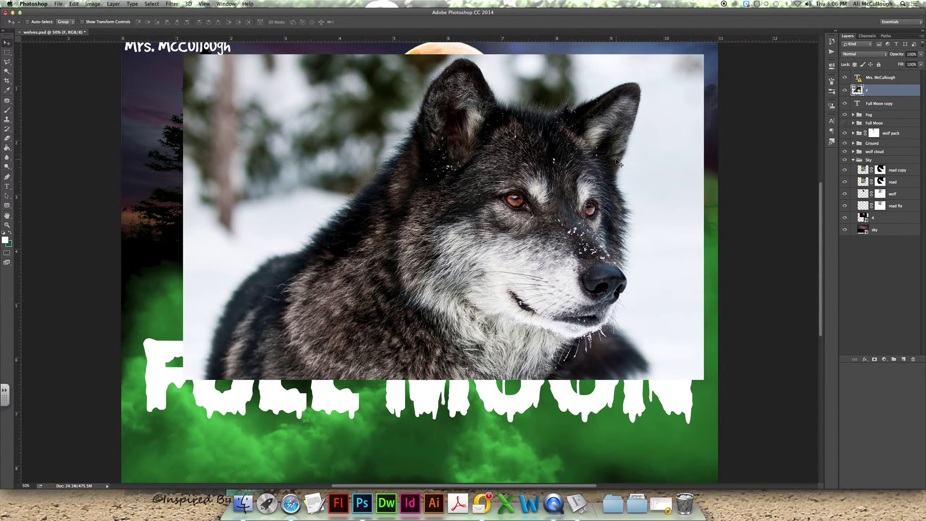
{"action": "left_click", "coordinate": [919, 57]}
{"action": "left_click_drag", "start_coordinate": [922, 64], "coordinate": [909, 65]}
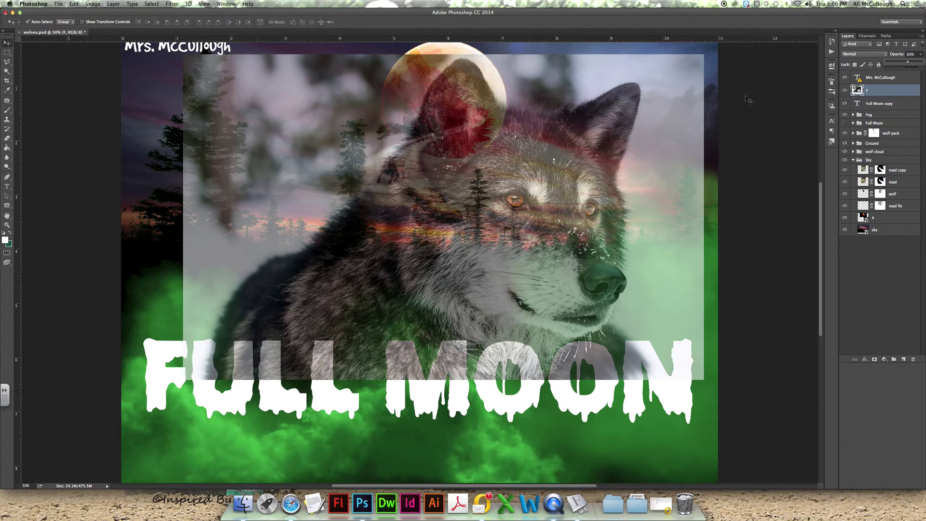
Scale the wolf picture on the F layer down to about 28% and move it over the title's letter F.
{"action": "key", "text": "super+t"}
{"action": "left_click_drag", "start_coordinate": [701, 54], "coordinate": [373, 250]}
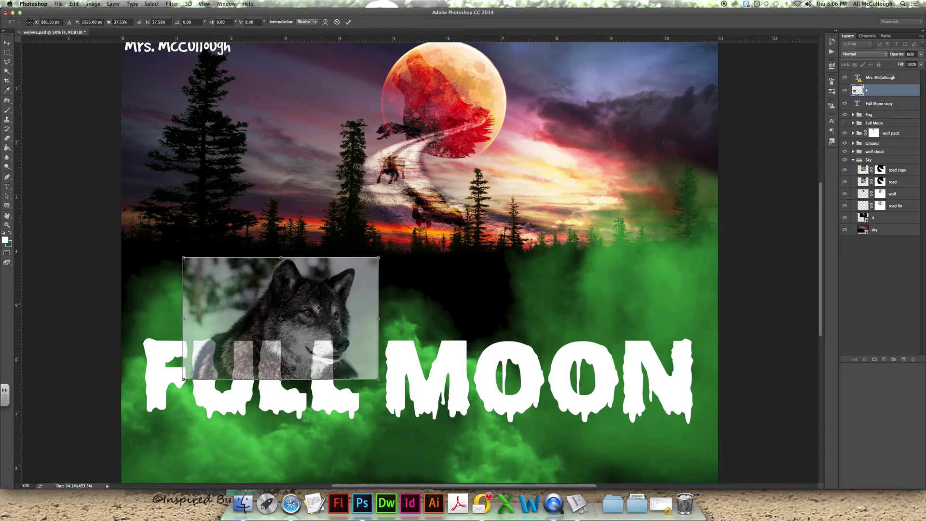
{"action": "left_click_drag", "start_coordinate": [318, 307], "coordinate": [186, 349]}
{"action": "left_click_drag", "start_coordinate": [245, 299], "coordinate": [196, 330]}
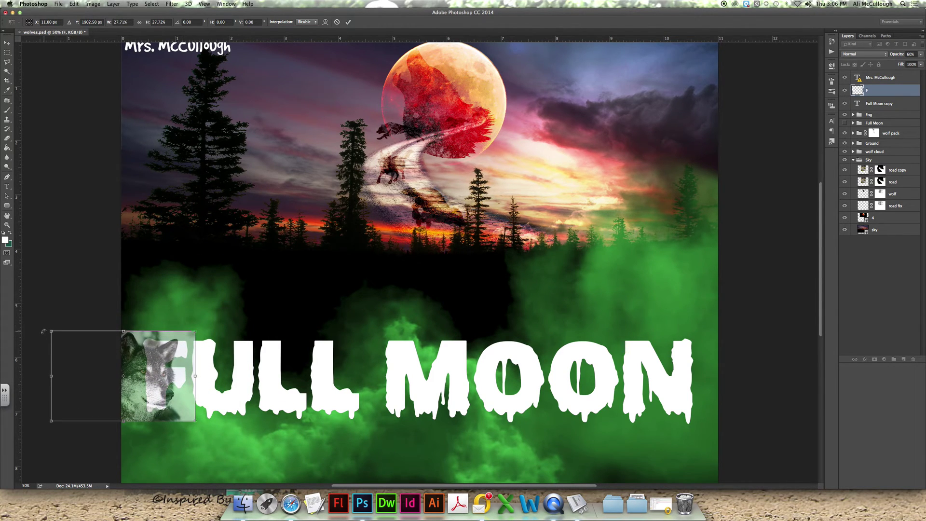
Scale the wolf picture to about 24%, fit the wolf's face over the letter F, and apply the transform.
{"action": "left_click_drag", "start_coordinate": [51, 331], "coordinate": [80, 337]}
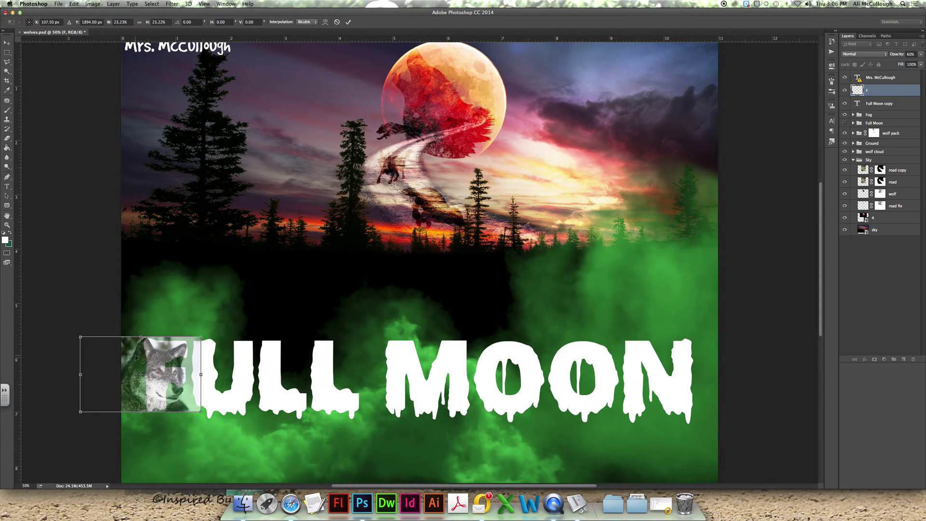
{"action": "left_click_drag", "start_coordinate": [146, 355], "coordinate": [140, 358]}
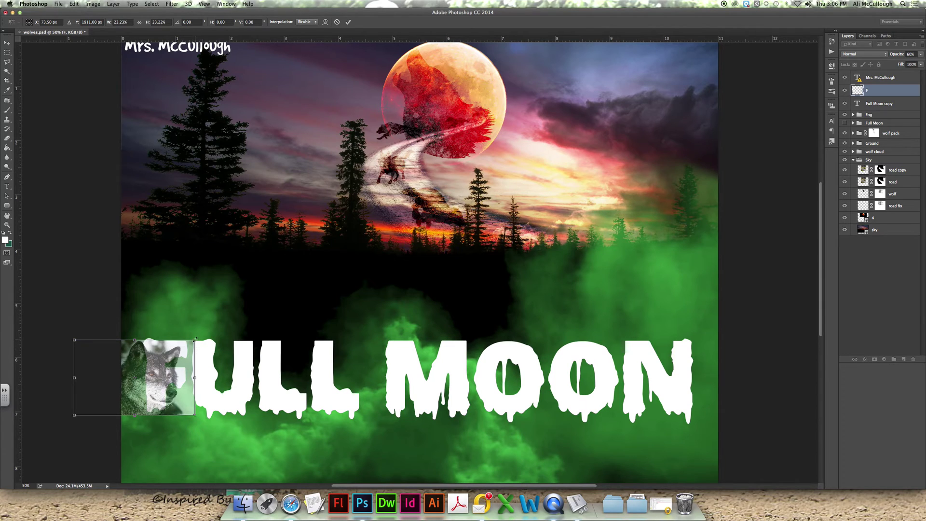
{"action": "left_click_drag", "start_coordinate": [195, 339], "coordinate": [199, 337]}
{"action": "left_click_drag", "start_coordinate": [153, 360], "coordinate": [152, 359]}
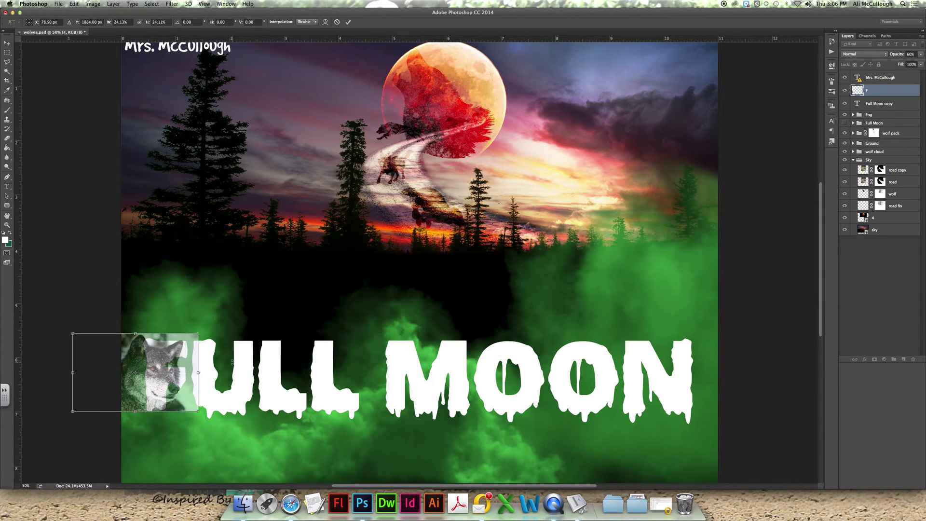
{"action": "key", "text": "Left"}
{"action": "key", "text": "Left"}
{"action": "key", "text": "Left"}
{"action": "key", "text": "Left"}
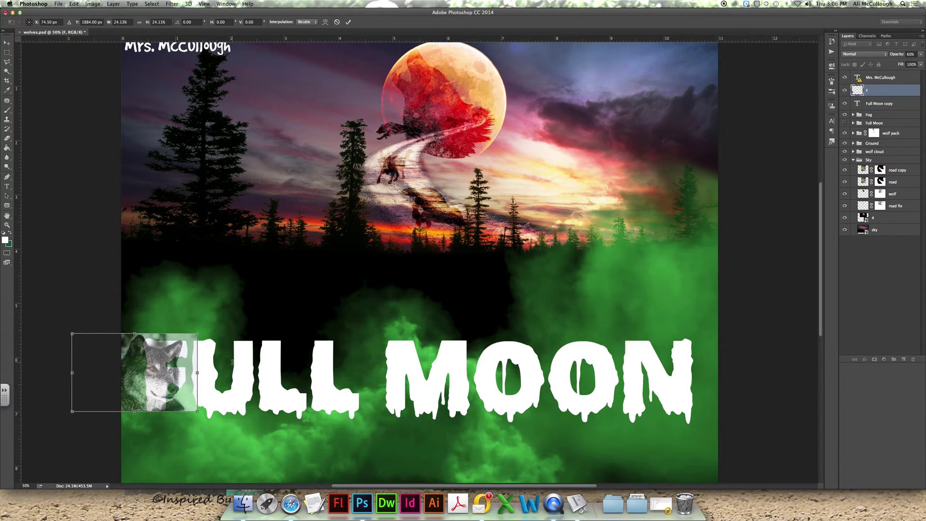
{"action": "key", "text": "Return"}
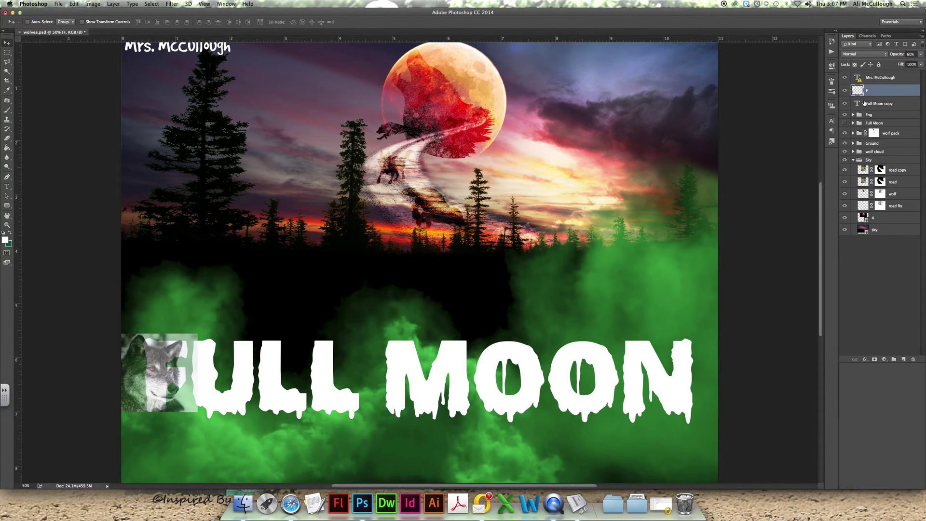
Toggle the Full Moon copy layer's visibility to examine which title text it holds.
{"action": "left_click", "coordinate": [844, 104]}
{"action": "left_click", "coordinate": [845, 103]}
{"action": "left_click", "coordinate": [844, 103]}
{"action": "left_click", "coordinate": [845, 103]}
{"action": "left_click", "coordinate": [844, 104]}
{"action": "left_click", "coordinate": [844, 103]}
Select the letter F on the Full Moon copy text layer with the Magic Wand tool.
{"action": "left_click", "coordinate": [885, 103]}
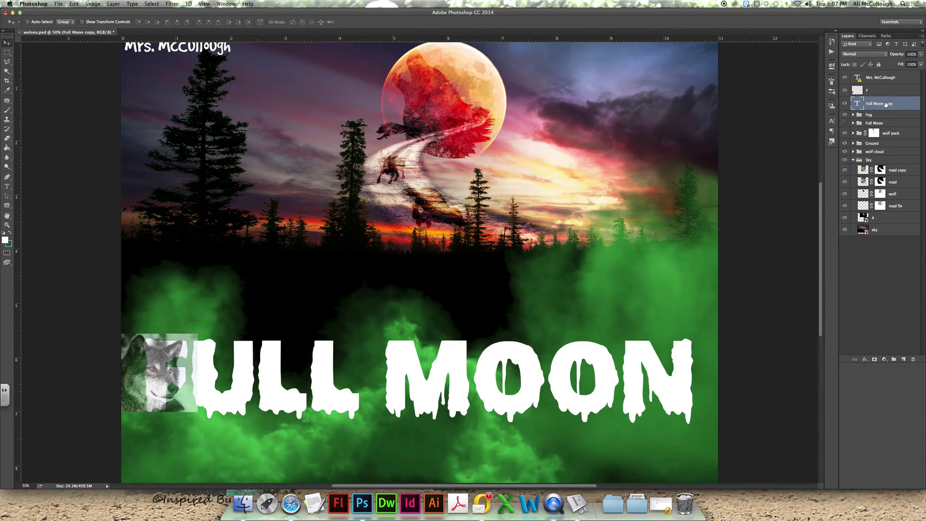
{"action": "left_click_drag", "start_coordinate": [9, 73], "coordinate": [37, 77]}
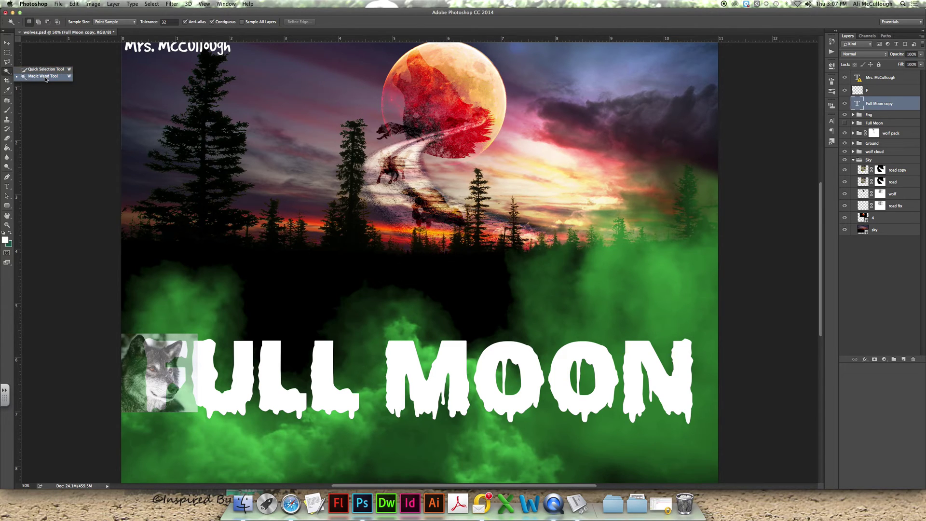
{"action": "left_click", "coordinate": [46, 77]}
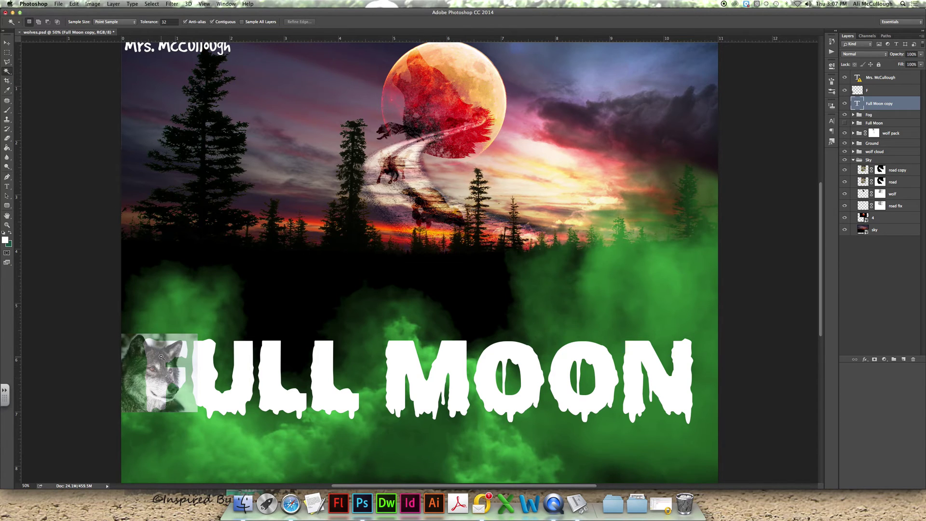
{"action": "left_click", "coordinate": [161, 356]}
Mask the F layer's wolf picture with the letter F selection and set the layer's opacity to 100%.
{"action": "left_click", "coordinate": [888, 92]}
{"action": "left_click", "coordinate": [845, 91]}
{"action": "left_click", "coordinate": [844, 90]}
{"action": "left_click", "coordinate": [844, 91]}
{"action": "left_click", "coordinate": [845, 91]}
{"action": "left_click", "coordinate": [844, 91]}
{"action": "left_click", "coordinate": [844, 90]}
{"action": "left_click", "coordinate": [844, 91]}
{"action": "left_click", "coordinate": [845, 90]}
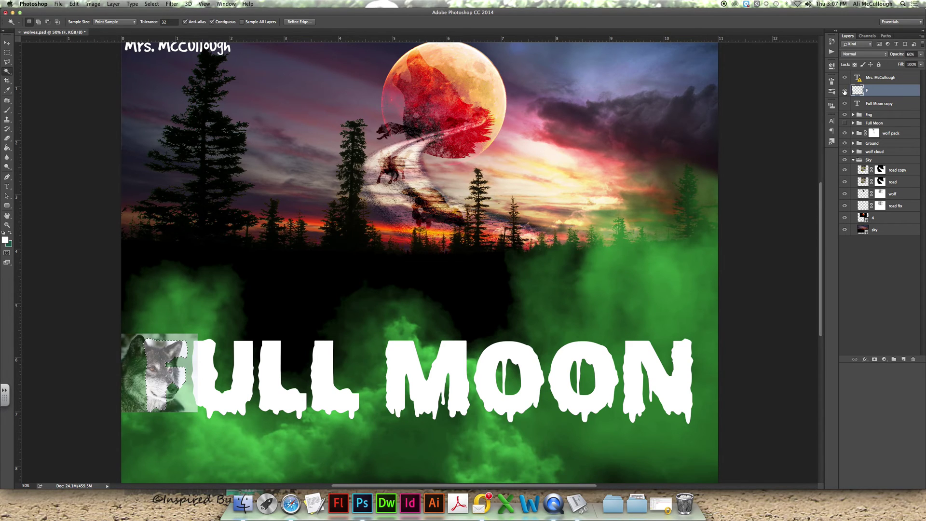
{"action": "left_click", "coordinate": [874, 359]}
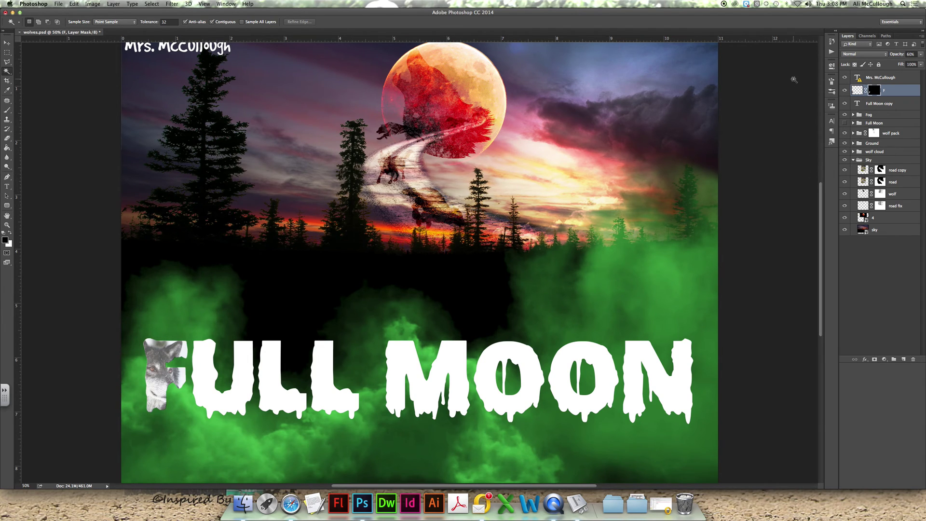
{"action": "left_click", "coordinate": [922, 54]}
{"action": "left_click_drag", "start_coordinate": [907, 63], "coordinate": [923, 66]}
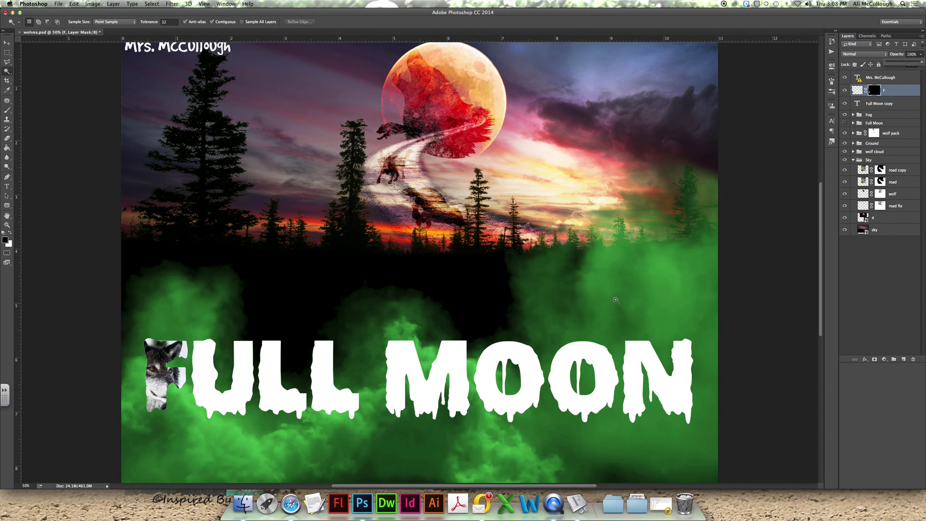
Hide the F and Full Moon copy layers and show the Full Moon group with the finished photo lettering.
{"action": "left_click", "coordinate": [845, 90]}
{"action": "left_click", "coordinate": [844, 103]}
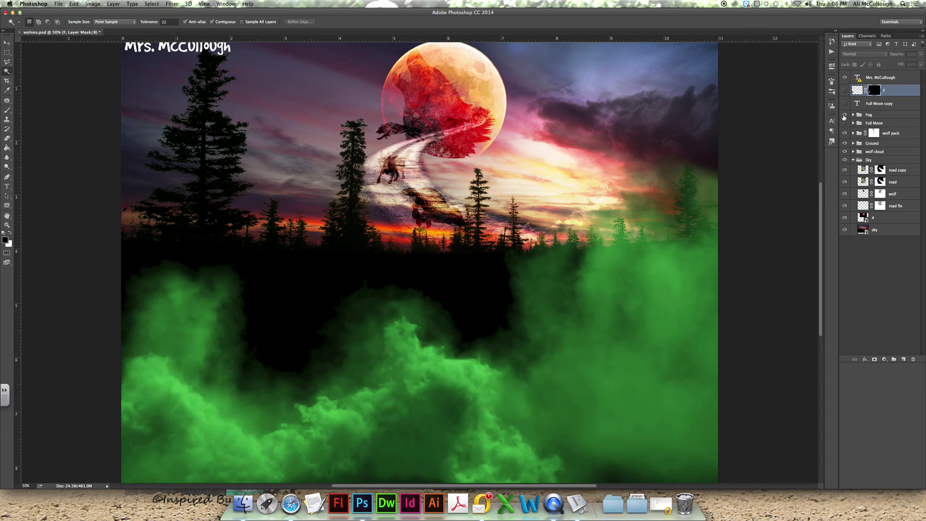
{"action": "left_click", "coordinate": [845, 123]}
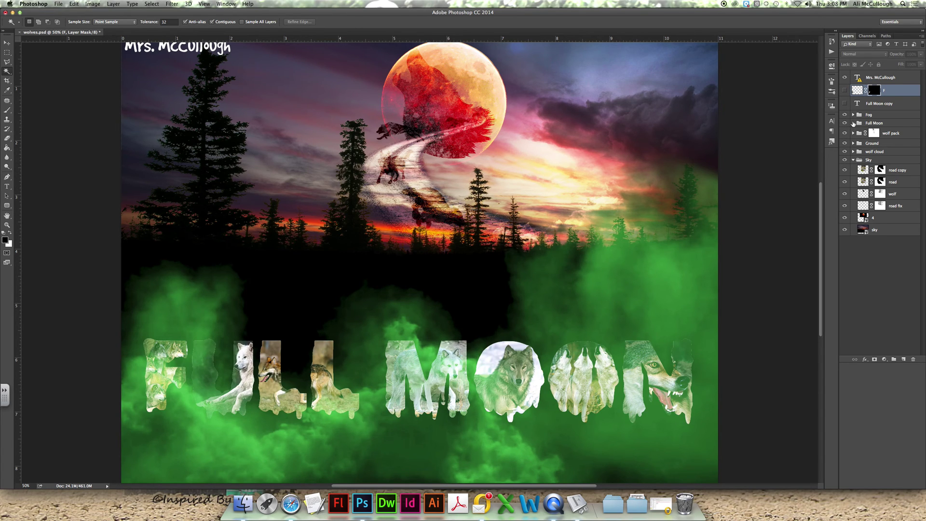
Examine the masked letter layers inside the Full Moon group, toggling its text layer, and collapse the group again.
{"action": "left_click", "coordinate": [853, 123]}
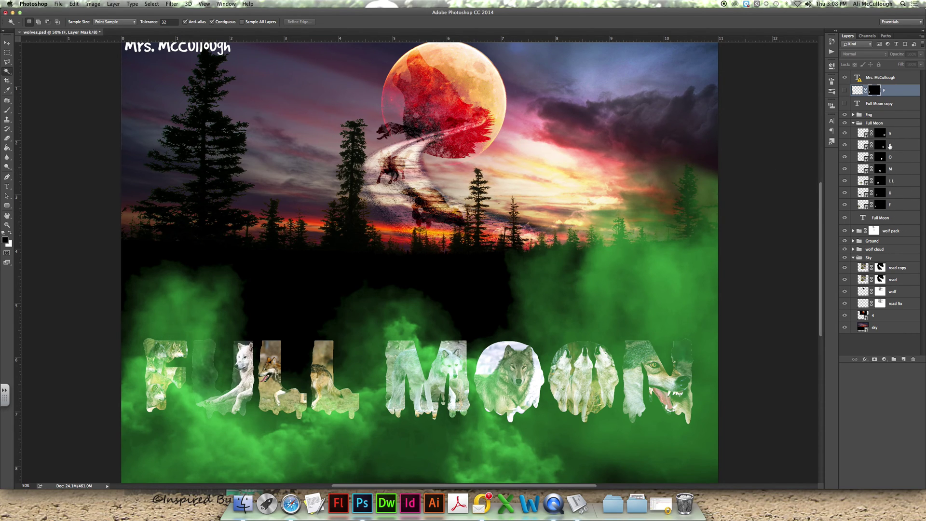
{"action": "left_click", "coordinate": [844, 218]}
{"action": "left_click", "coordinate": [845, 217]}
{"action": "left_click", "coordinate": [854, 124]}
Try moving the whole Full Moon group up the poster as one unit, and undo the move.
{"action": "left_click", "coordinate": [872, 124]}
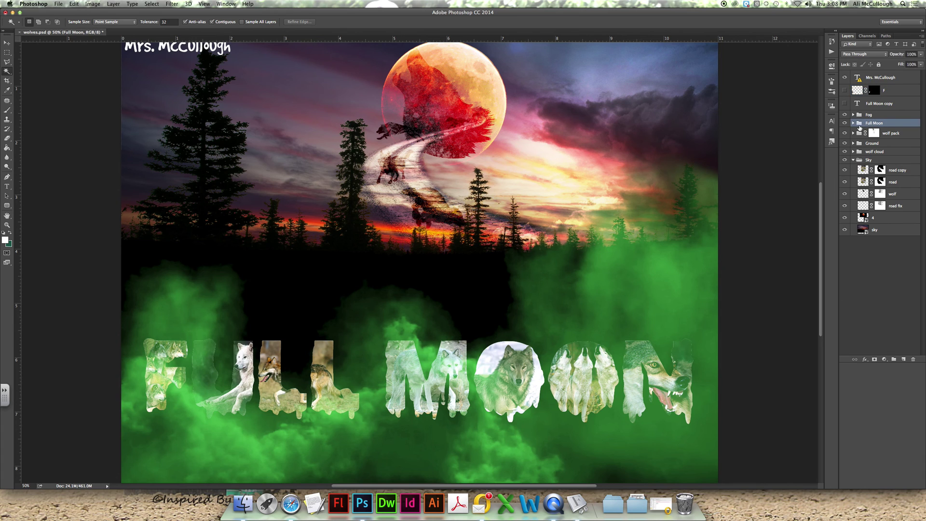
{"action": "key", "text": "v"}
{"action": "left_click_drag", "start_coordinate": [444, 354], "coordinate": [460, 323]}
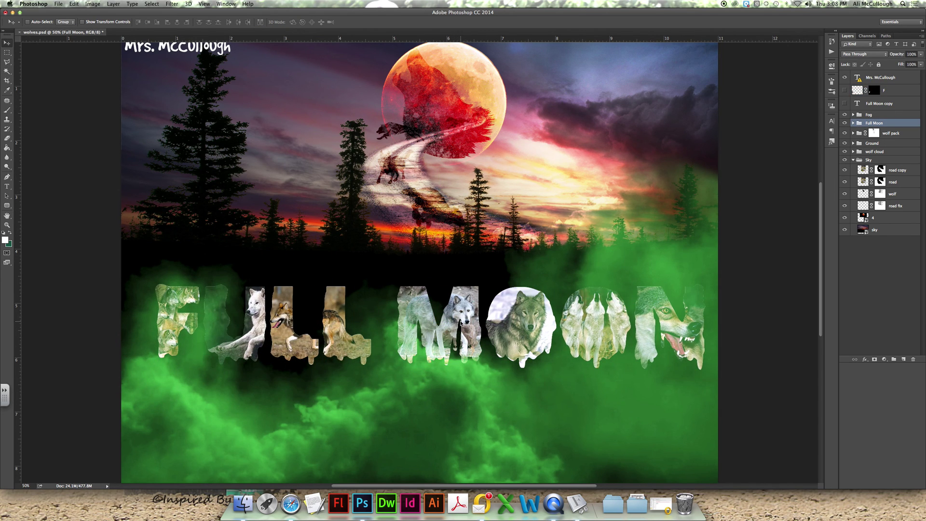
{"action": "key", "text": "super+z"}
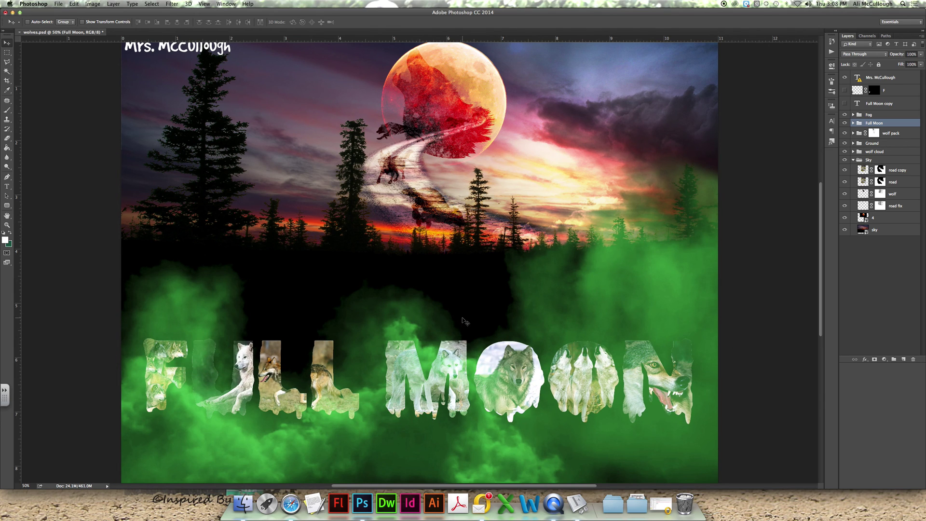